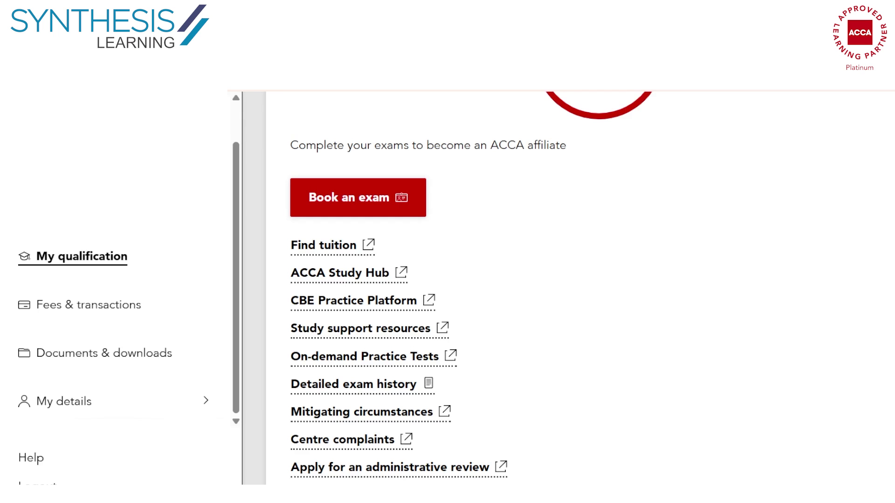
Open the My qualification progress view (9 of 13 exams) and scroll down to its study links.
scroll(580, 287, "up", 8)
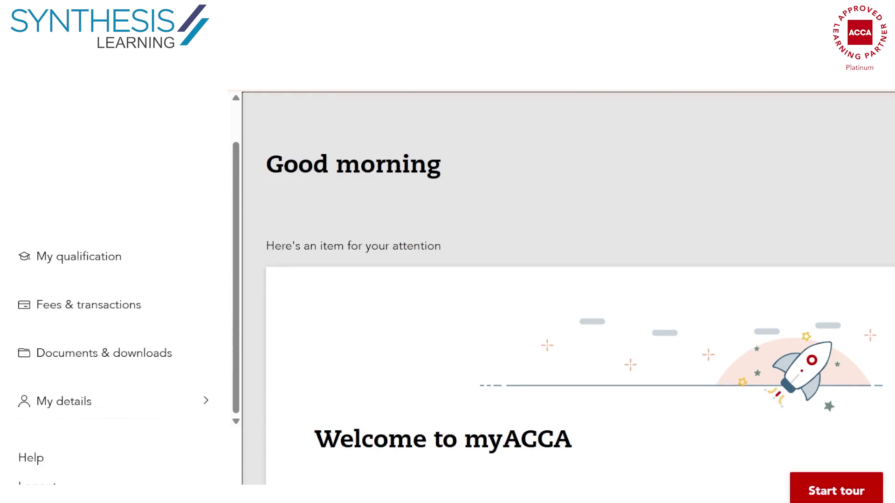
scroll(368, 246, "down", 2)
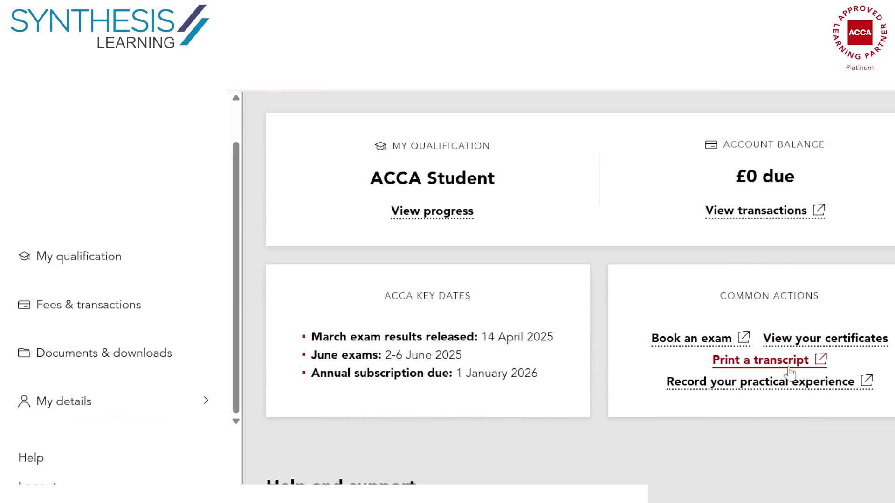
left_click(451, 214)
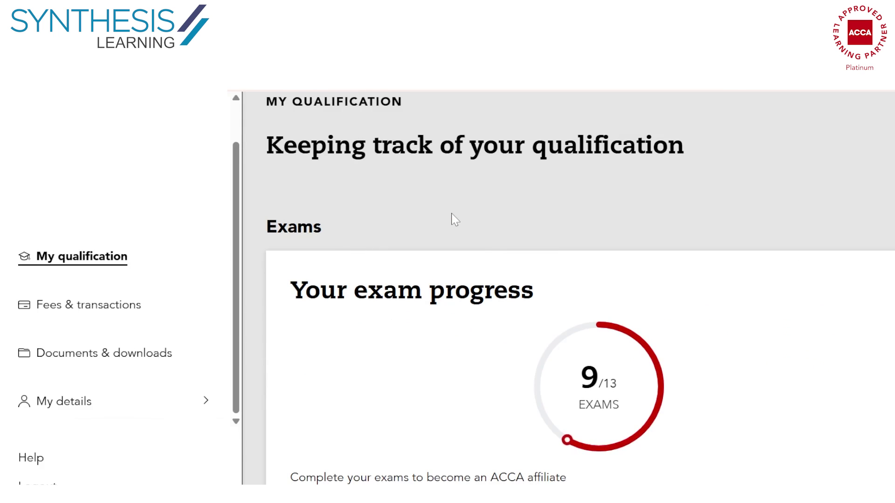
scroll(454, 219, "down", 8)
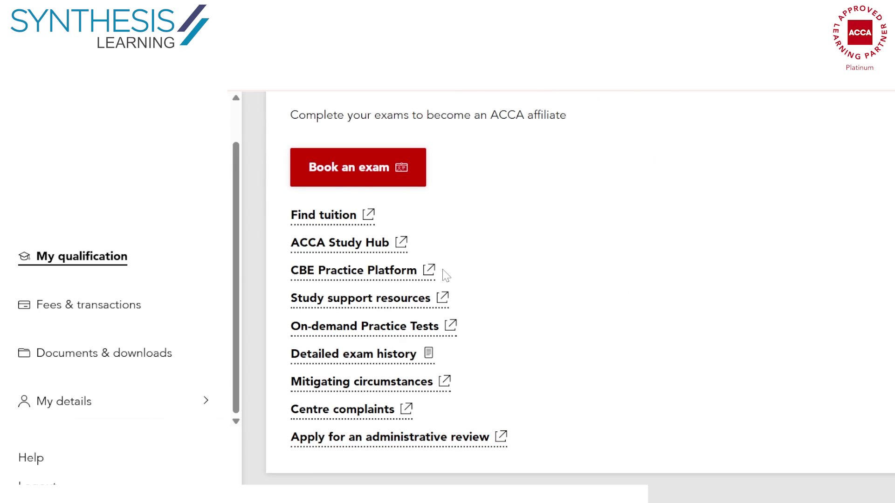
Launch the CBE Practice Platform and choose Performance Management as the exam category.
left_click(317, 279)
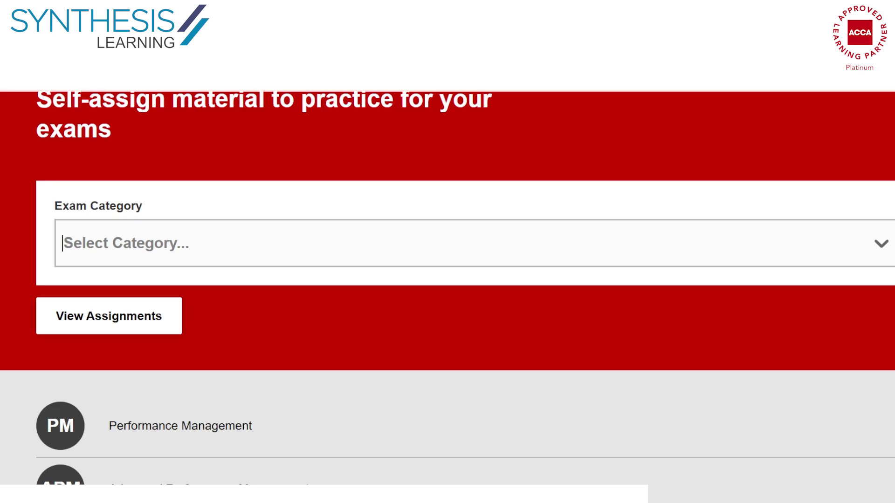
key("Down")
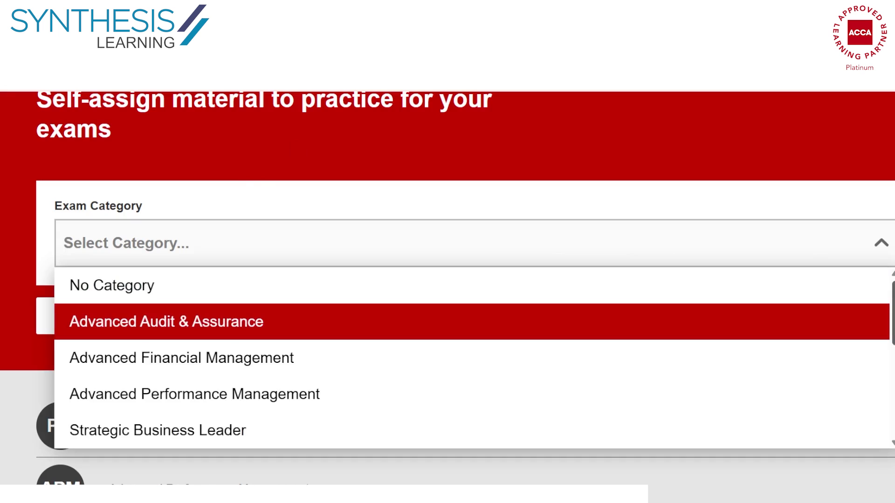
scroll(890, 315, "down", 3)
scroll(597, 326, "down", 1)
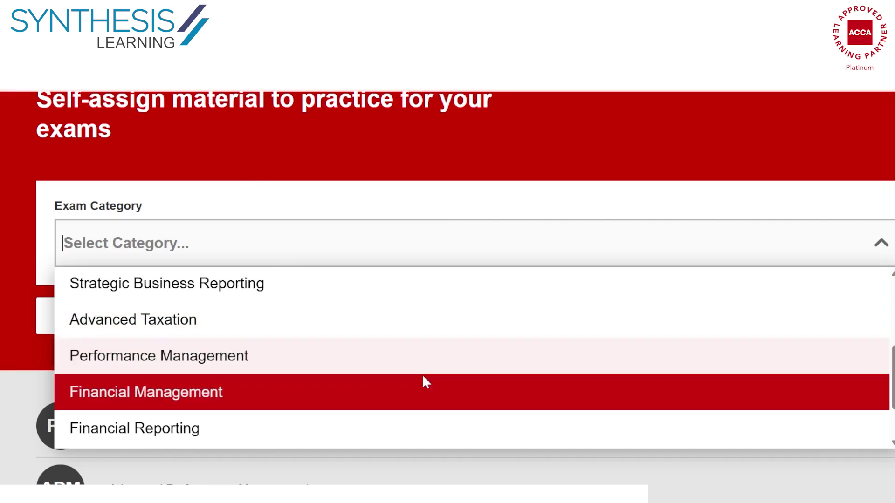
left_click(411, 368)
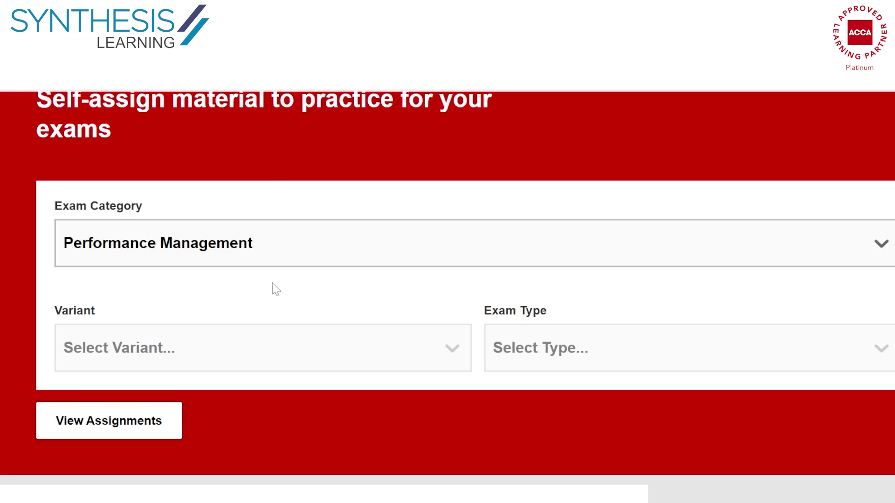
Scroll to the exam cards and highlight the PM Specimen, Practice Exam 1 and PM Practice Exam 2 titles.
scroll(279, 288, "down", 10)
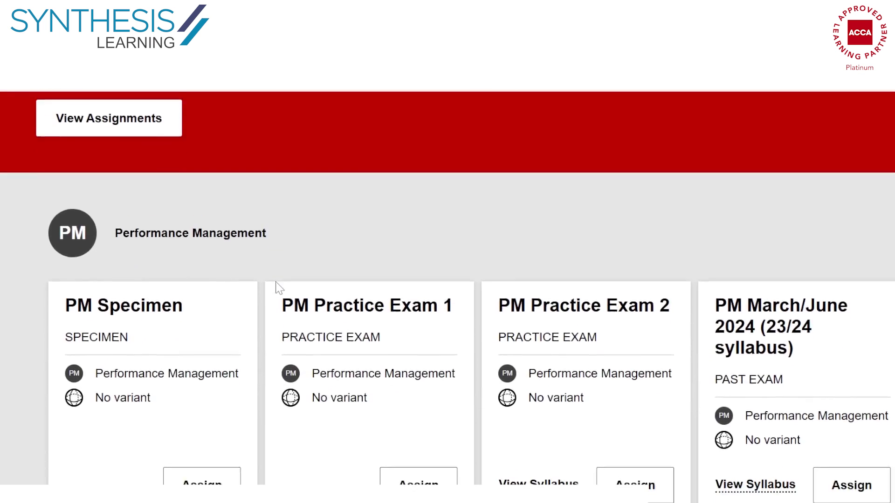
scroll(279, 288, "down", 1)
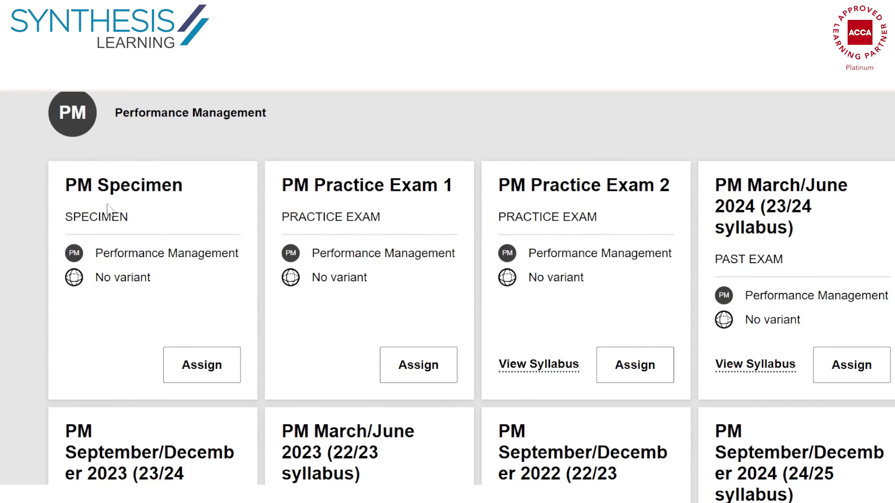
left_click_drag(64, 184, 170, 209)
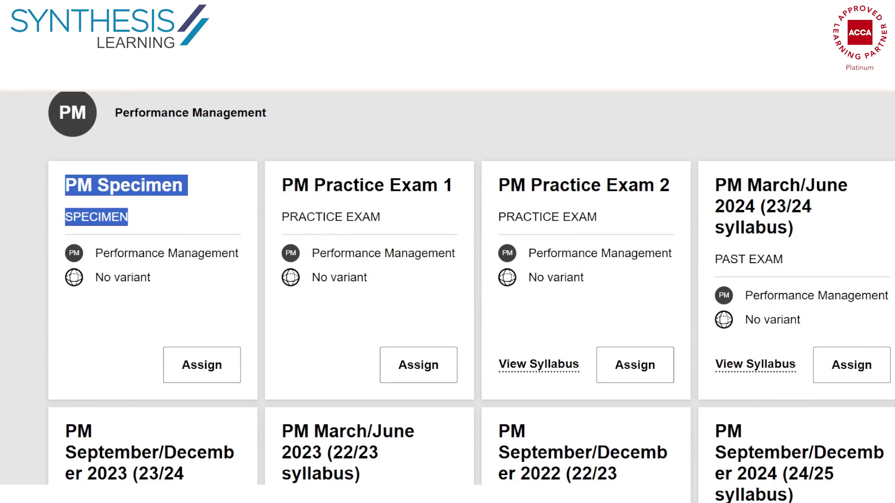
left_click_drag(294, 186, 411, 187)
left_click_drag(509, 186, 599, 205)
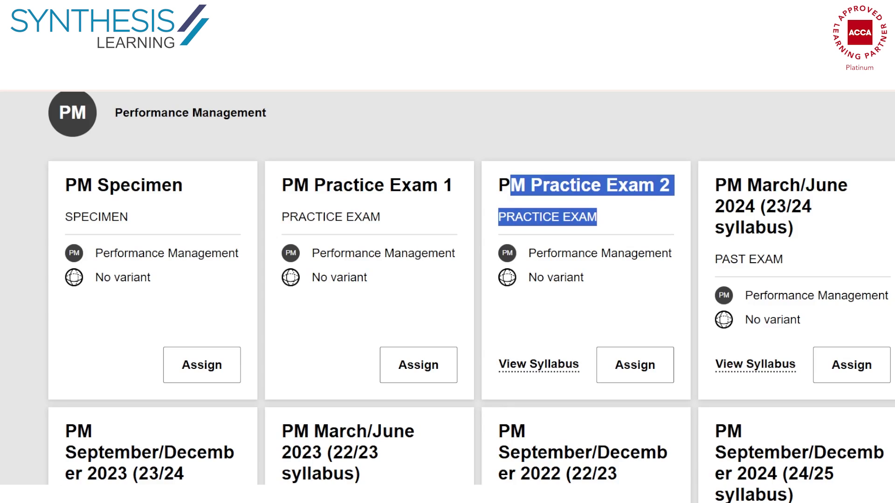
scroll(470, 296, "down", 1)
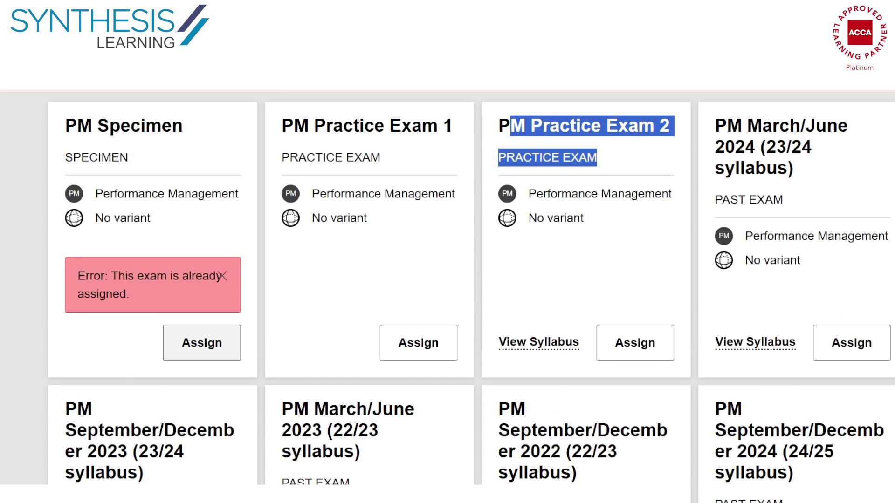
In View Assignments, expand Performance Management and resume the PM Specimen exam.
scroll(447, 251, "up", 8)
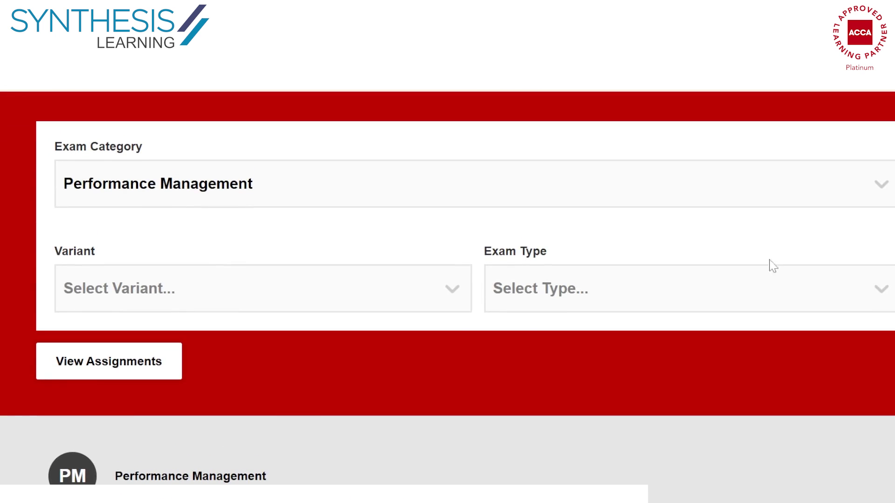
left_click(160, 363)
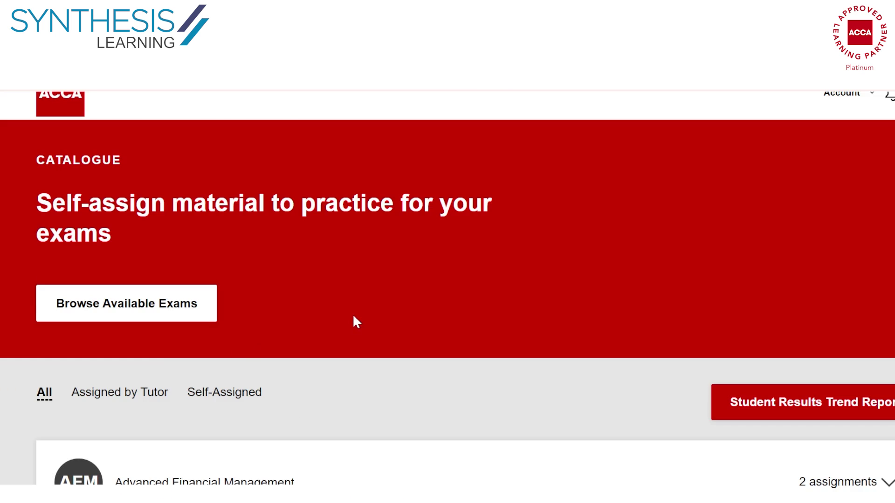
scroll(354, 321, "down", 5)
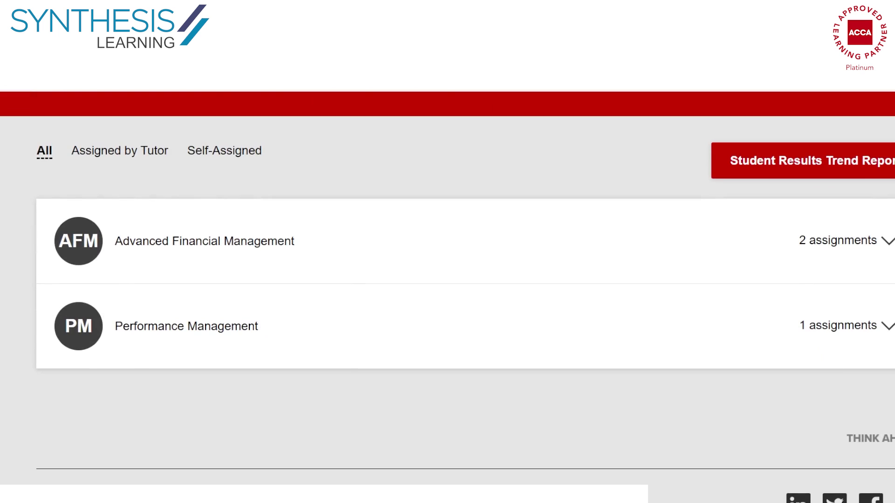
left_click(888, 330)
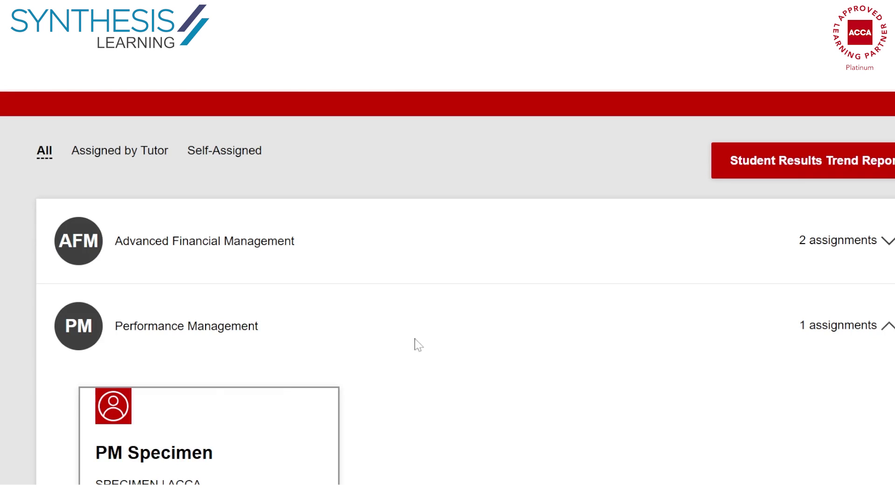
scroll(536, 370, "down", 6)
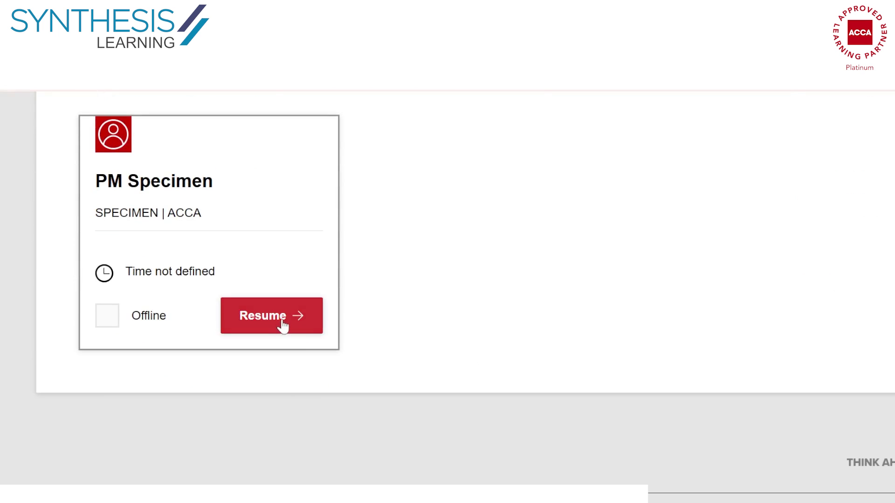
left_click(272, 315)
Page from the Introduction through instruction pages 1 to 4 with Alt+N.
scroll(447, 279, "up", 5)
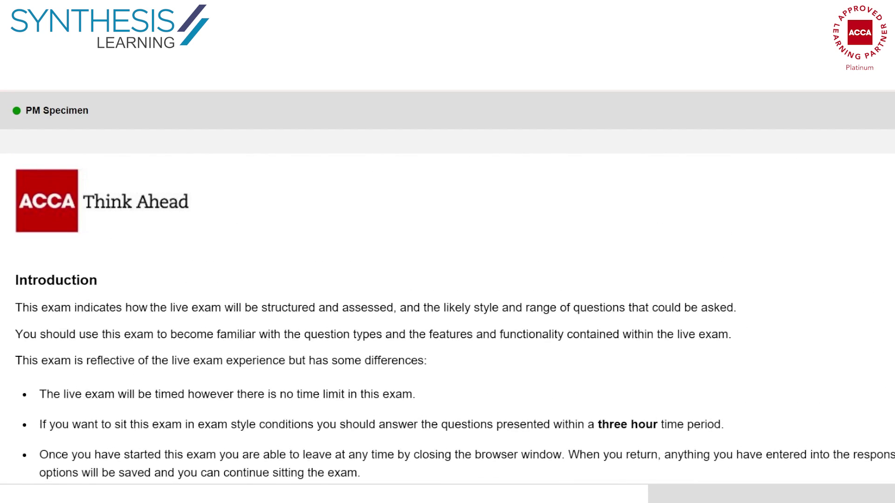
scroll(455, 316, "down", 5)
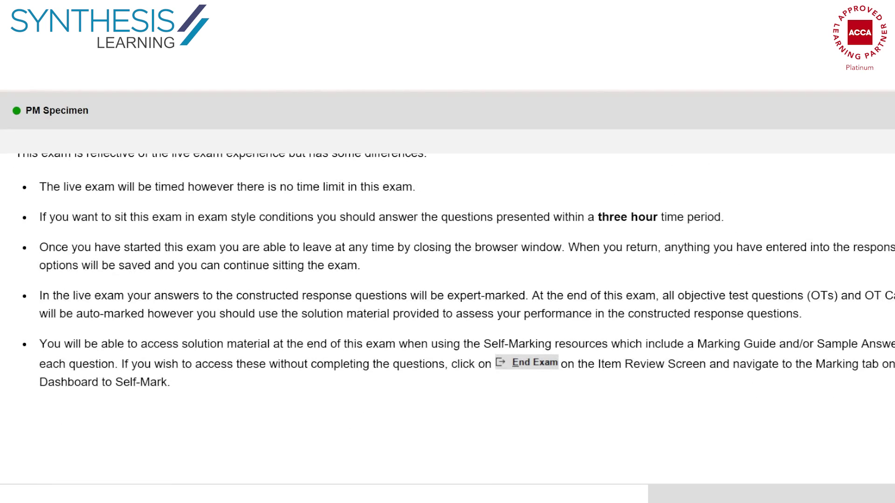
key("alt+n")
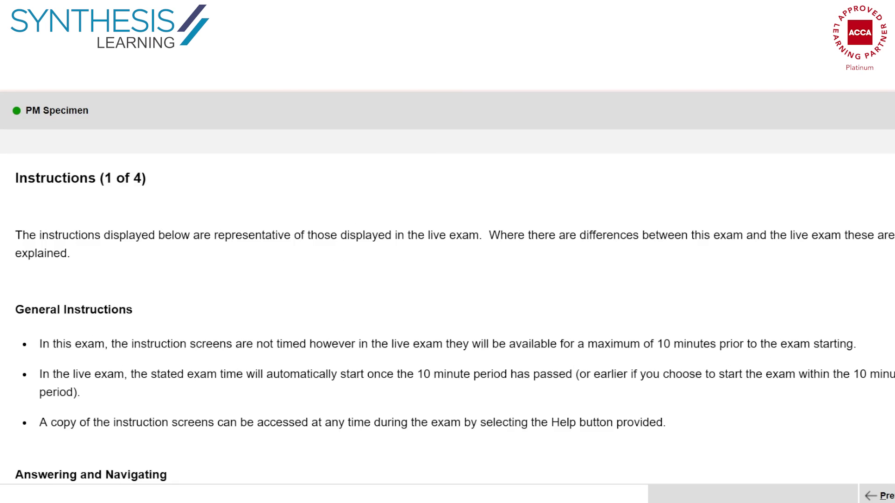
scroll(447, 317, "down", 10)
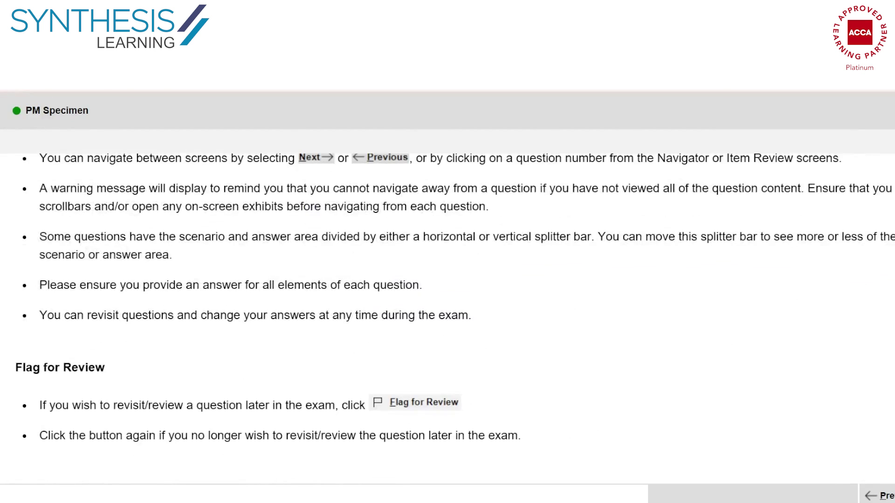
key("alt+n")
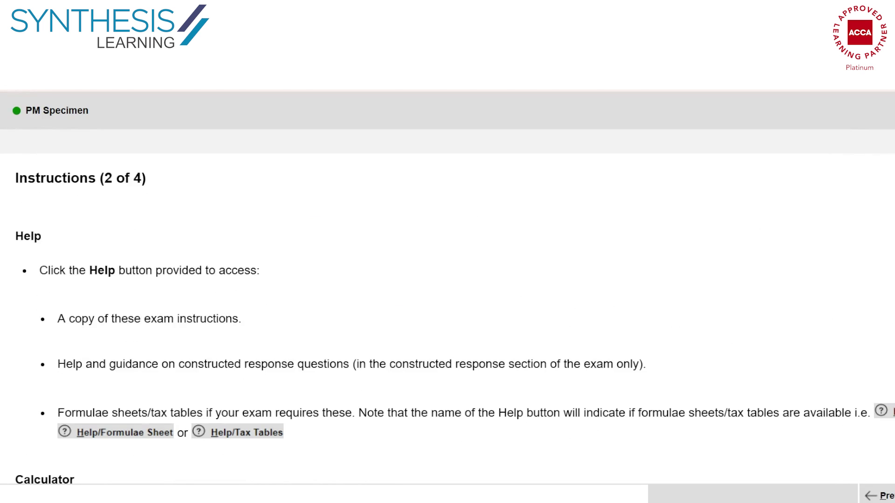
scroll(447, 317, "down", 10)
key("alt+n")
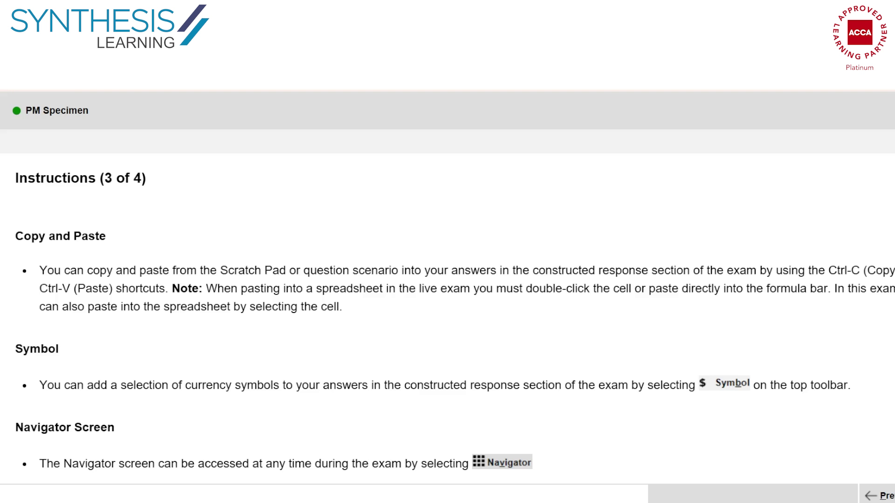
scroll(447, 317, "down", 8)
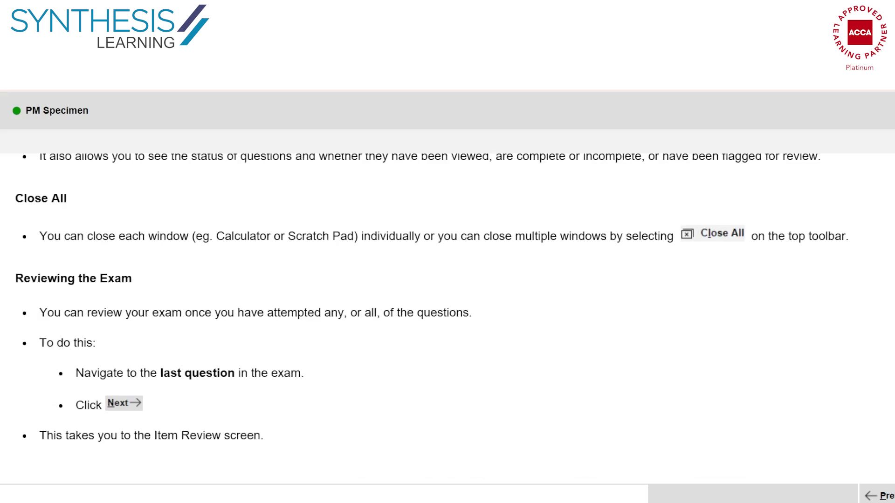
key("alt+n")
Continue through the Exam Summary and ask to start the exam.
scroll(448, 317, "down", 3)
key("alt+n")
scroll(448, 317, "down", 7)
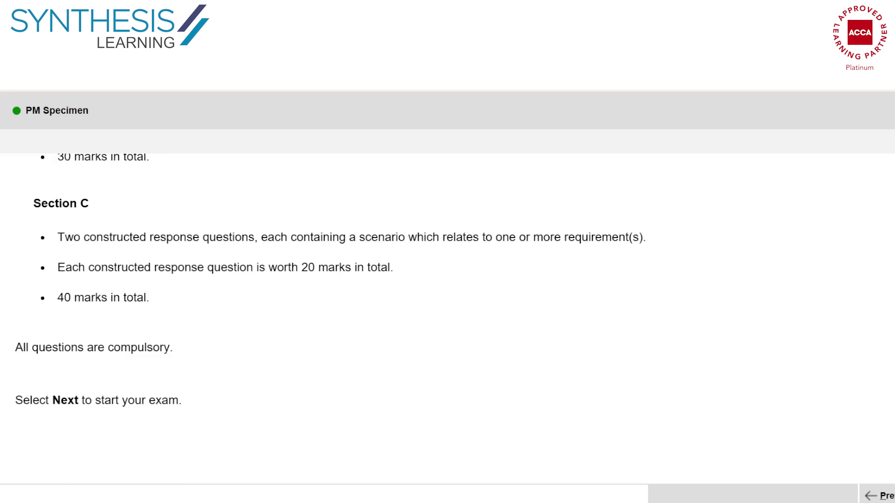
key("alt+n")
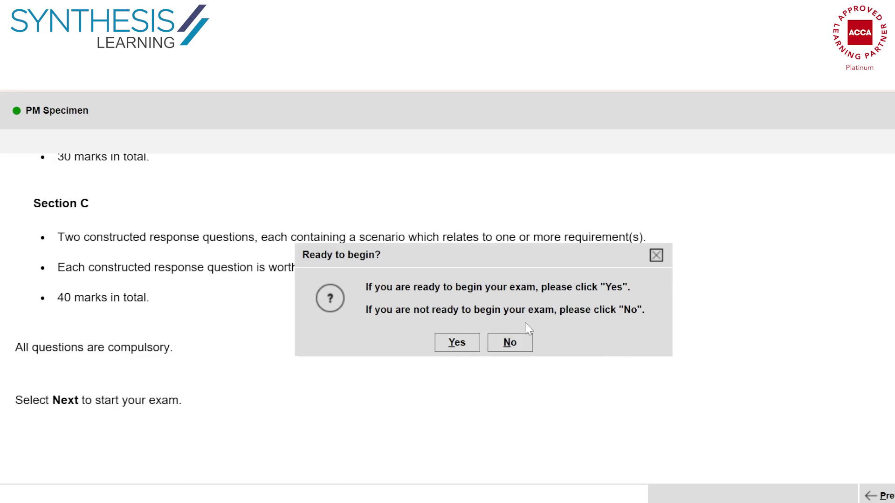
Confirm Yes to begin, check the Navigator question list, and continue to Section A question 1.
left_click(458, 343)
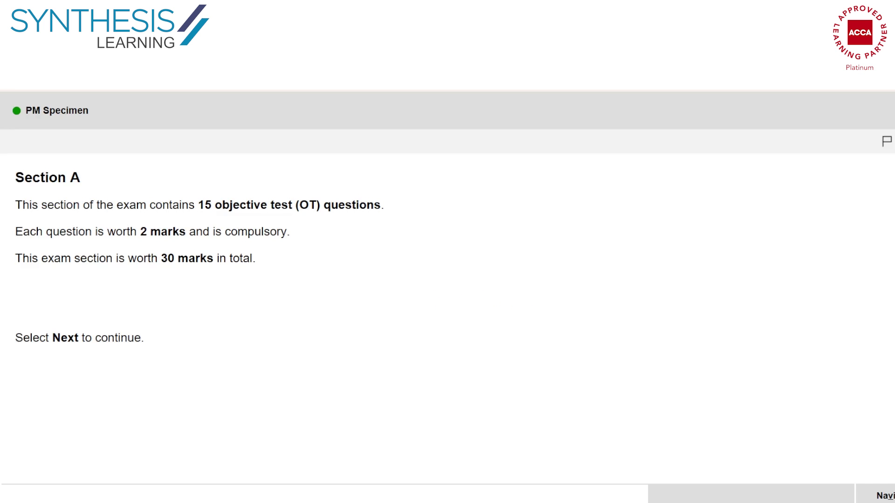
left_click(868, 498)
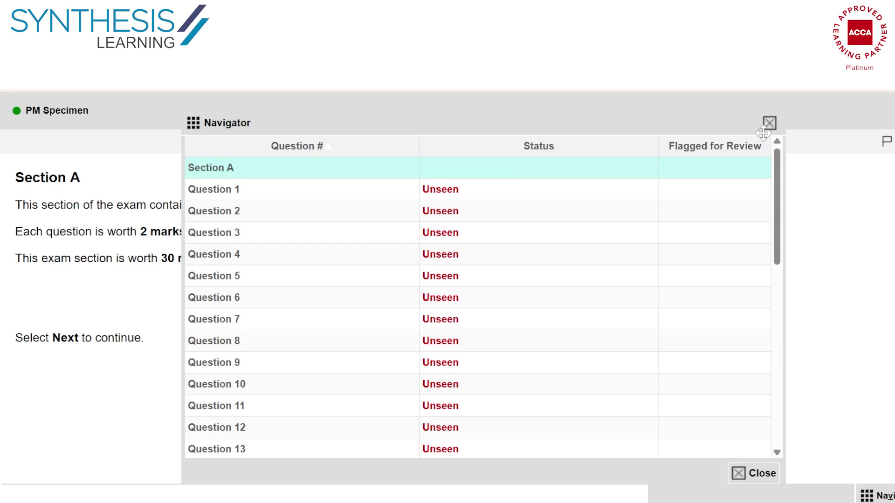
left_click(769, 124)
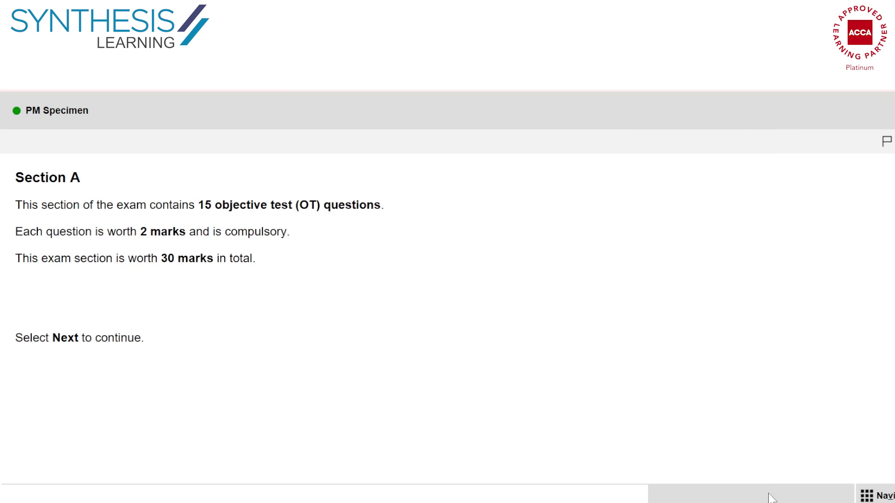
key("alt+n")
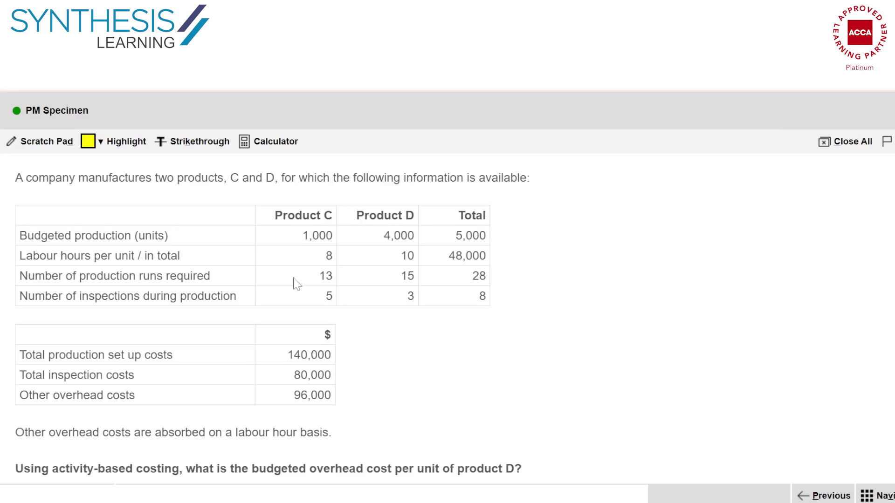
Open and close the Scratch Pad, Calculator and F1 Help on question 1.
left_click(50, 146)
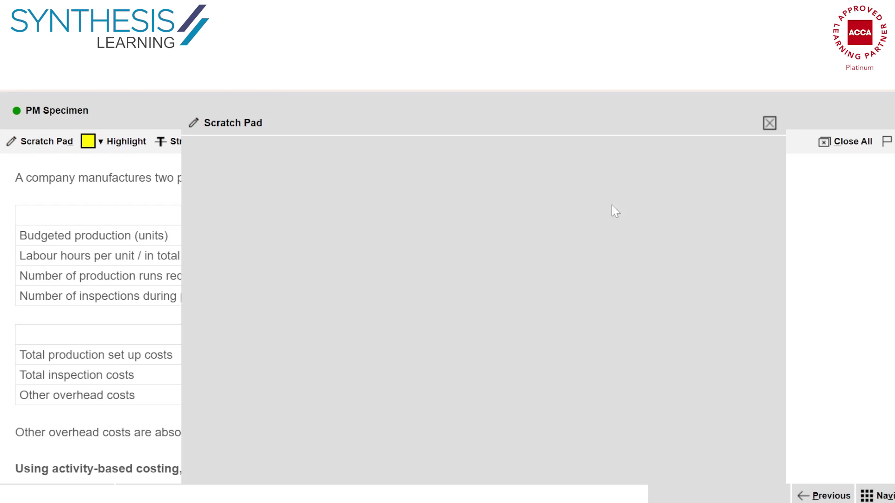
left_click(768, 123)
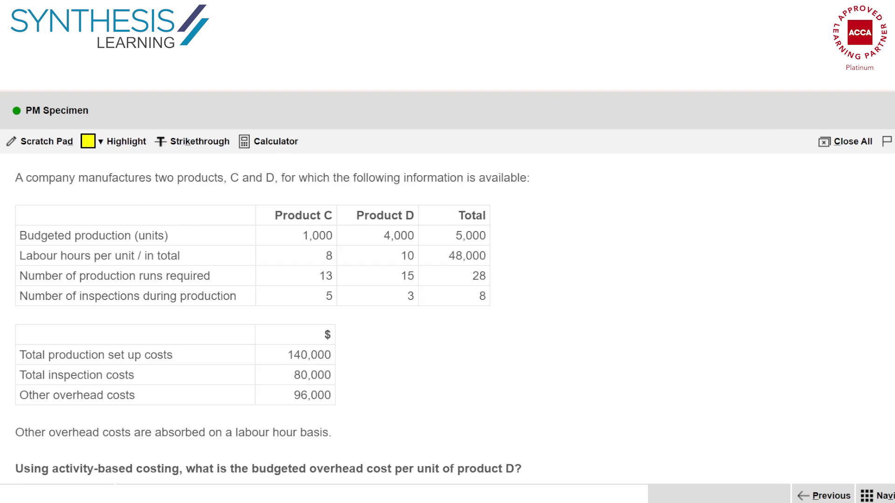
left_click(261, 144)
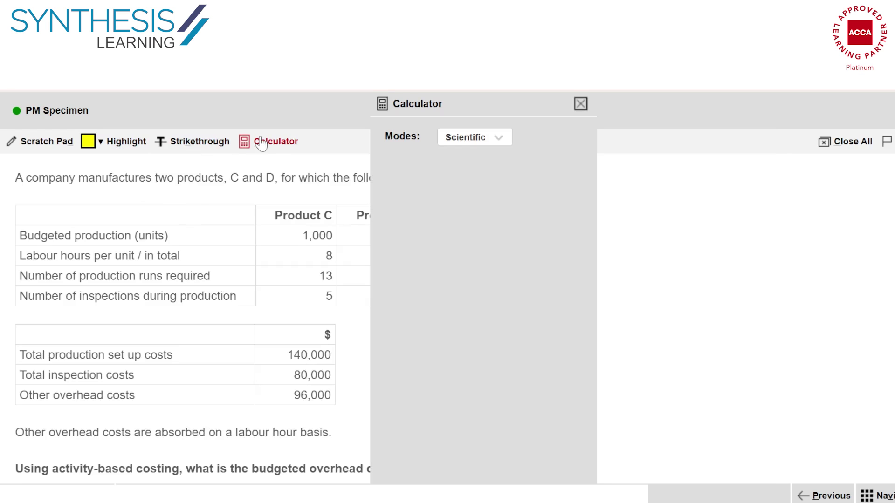
left_click(581, 102)
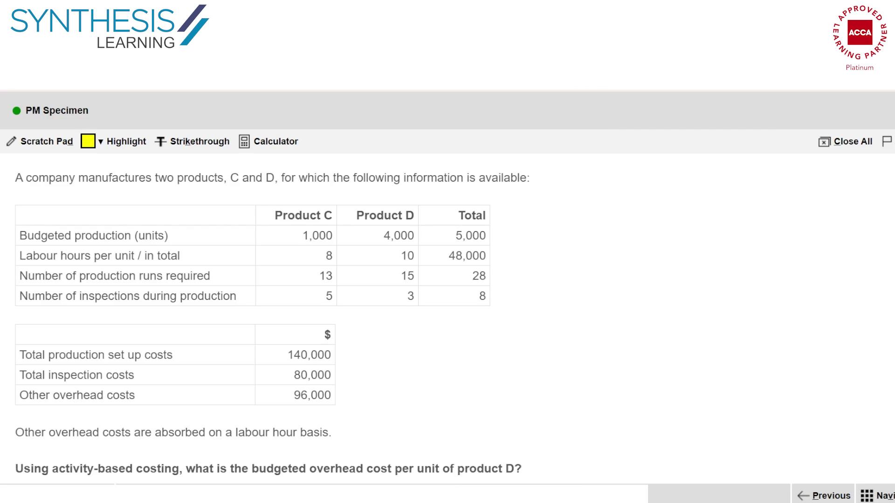
key("F1")
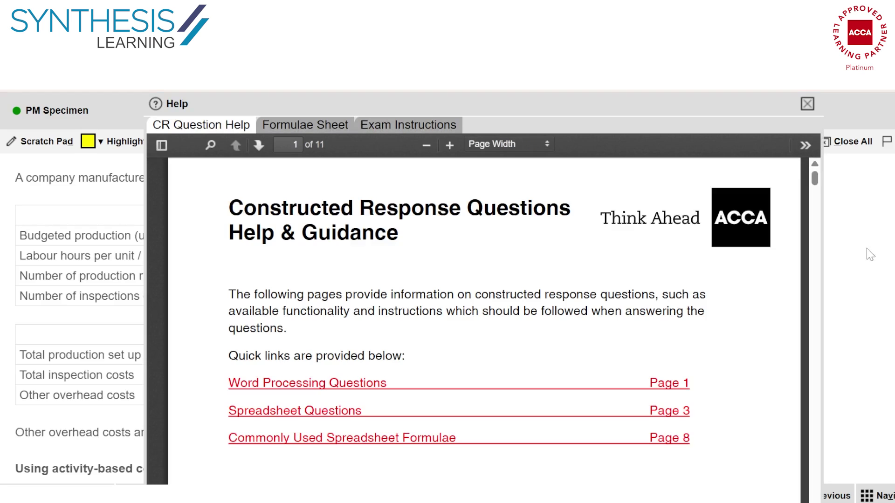
left_click(807, 105)
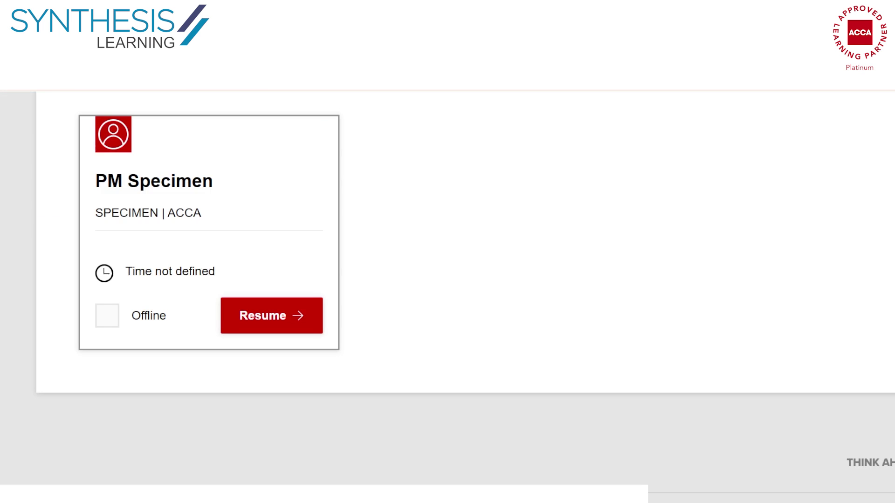
Resume the PM Specimen exam from its card on the assigned exams list.
left_click(271, 316)
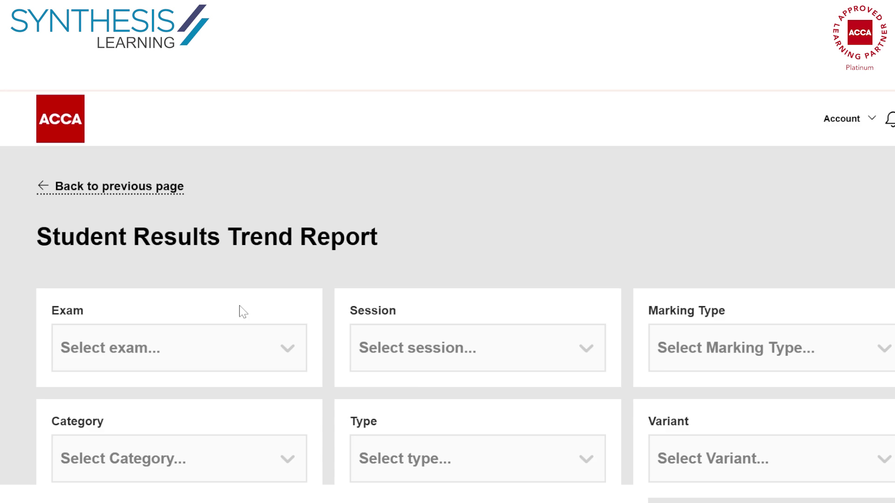
Leave the Student Results Trend Report for the previous Catalogue page.
left_click(91, 196)
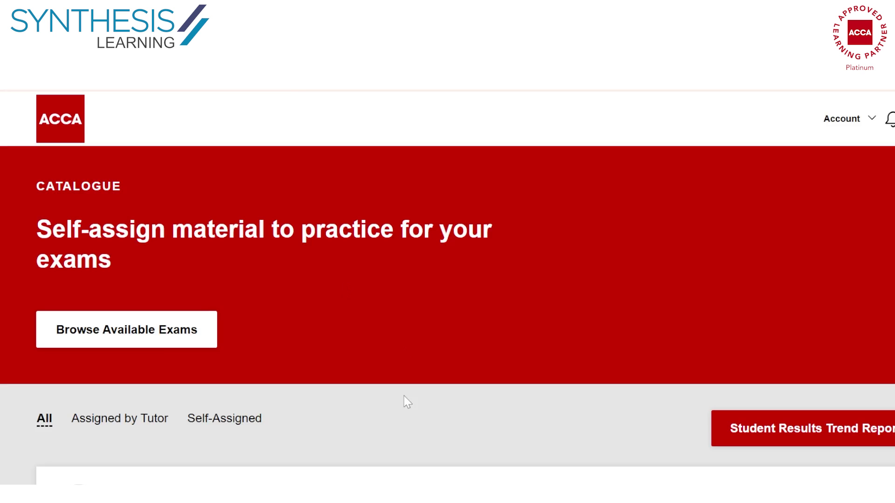